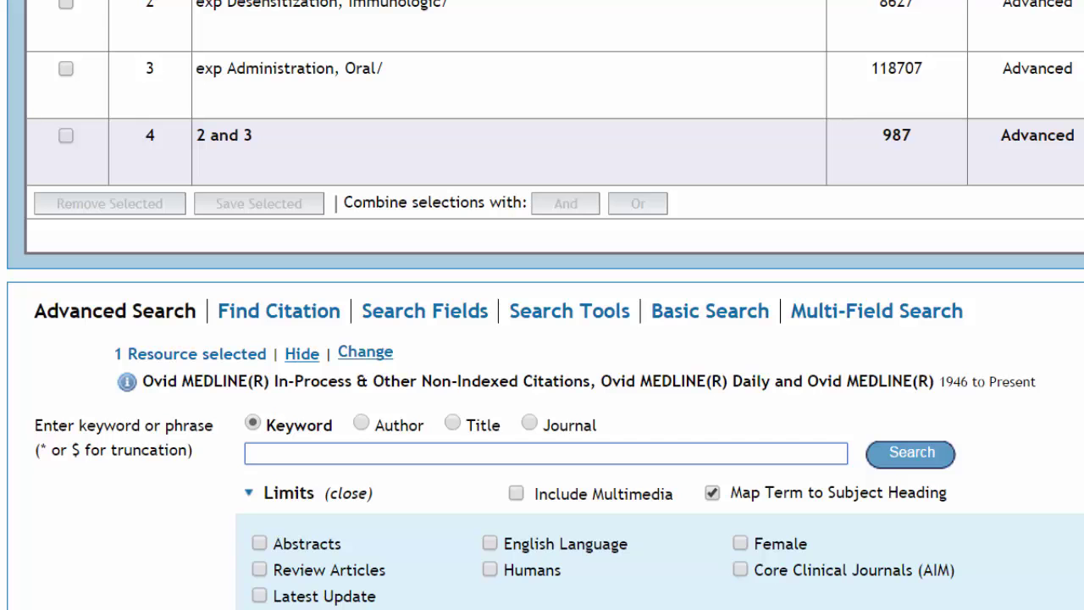
Step: Add 'food allerg*' to the history as a keyword search, giving 7985 results
type("foo")
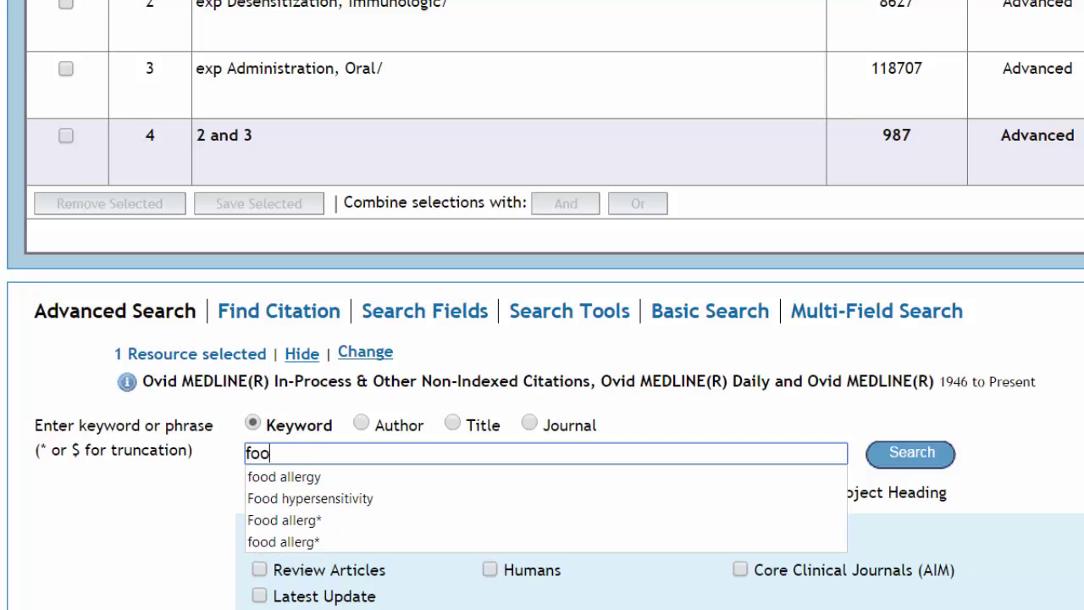
type("d allergies")
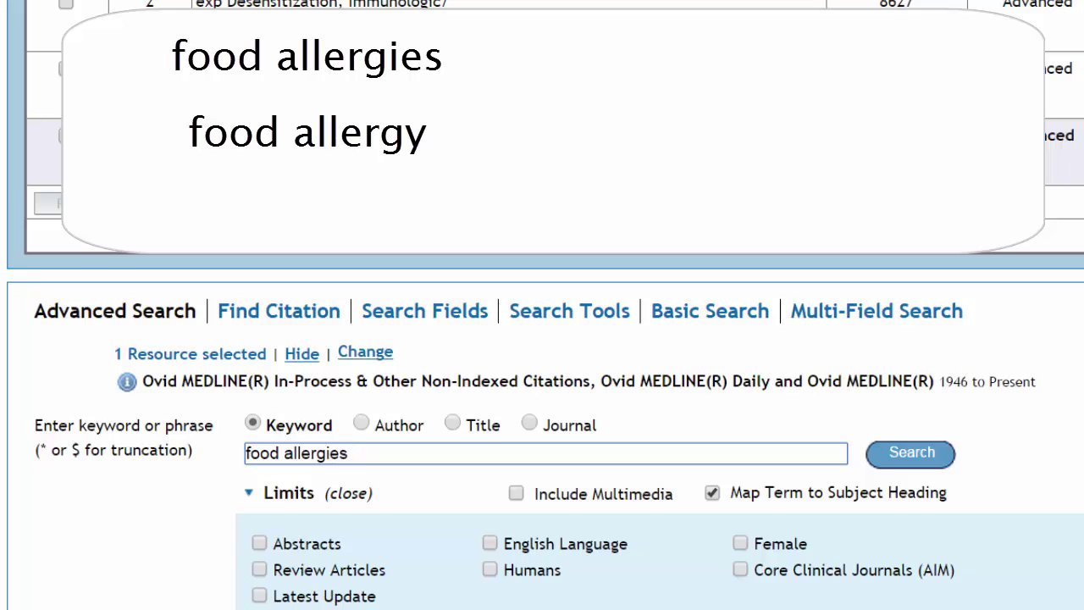
key("BackSpace")
key("BackSpace")
key("BackSpace")
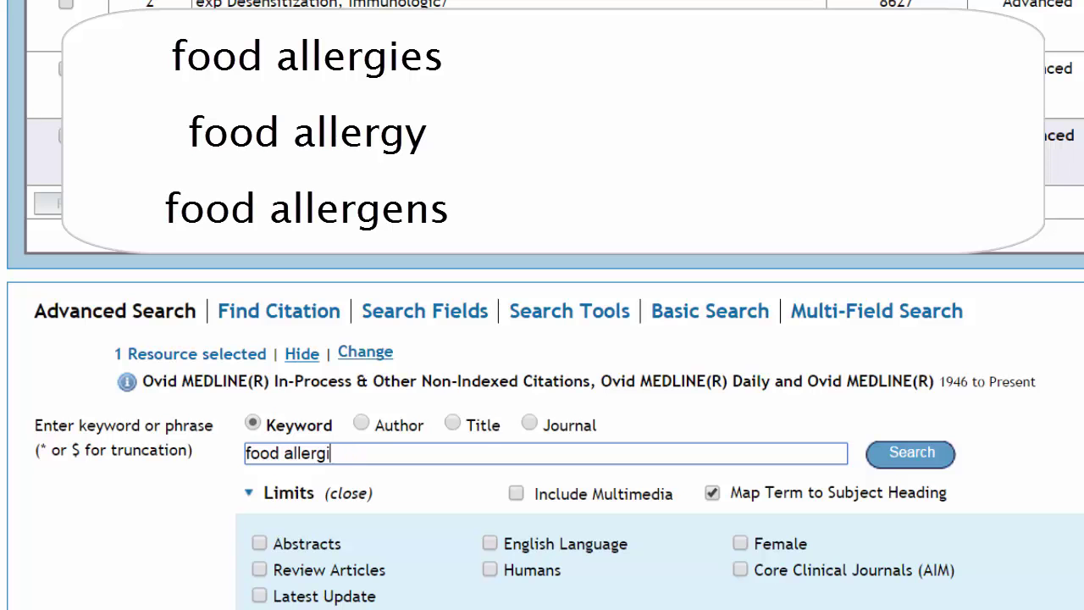
type("*")
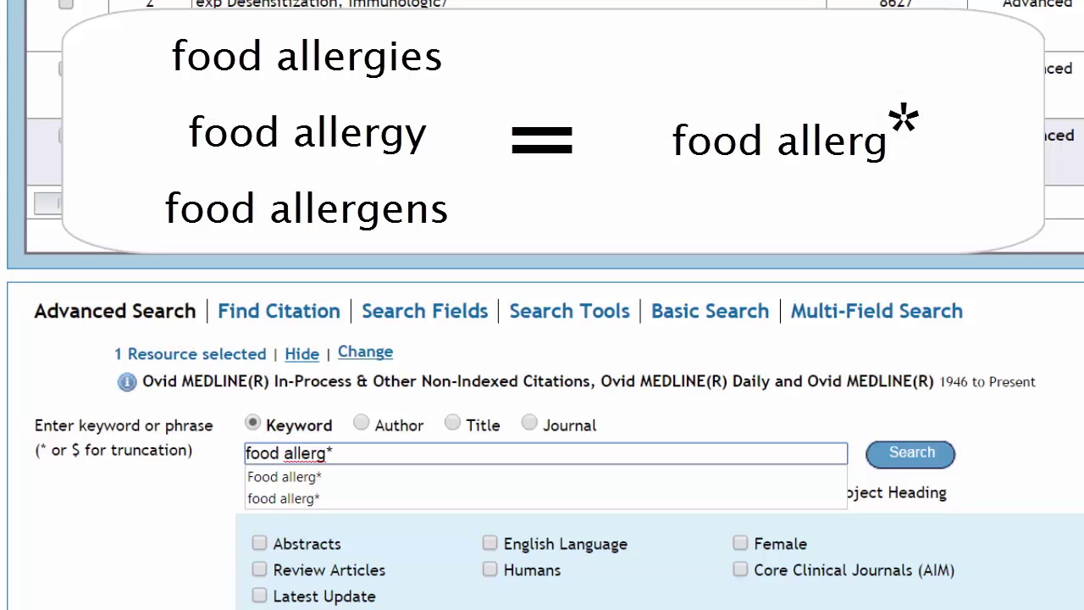
left_click(919, 466)
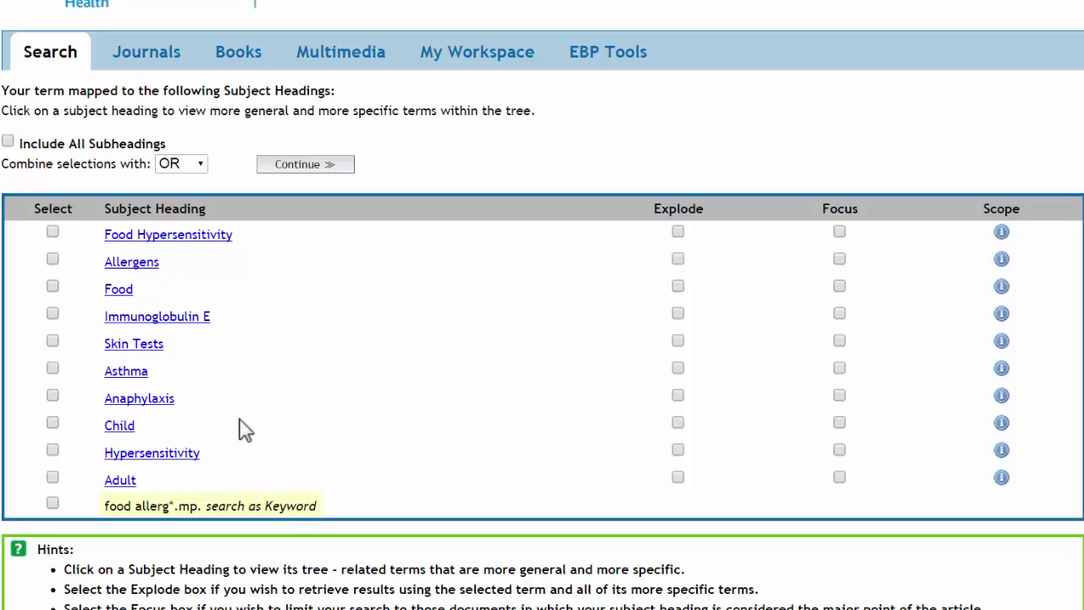
left_click(53, 504)
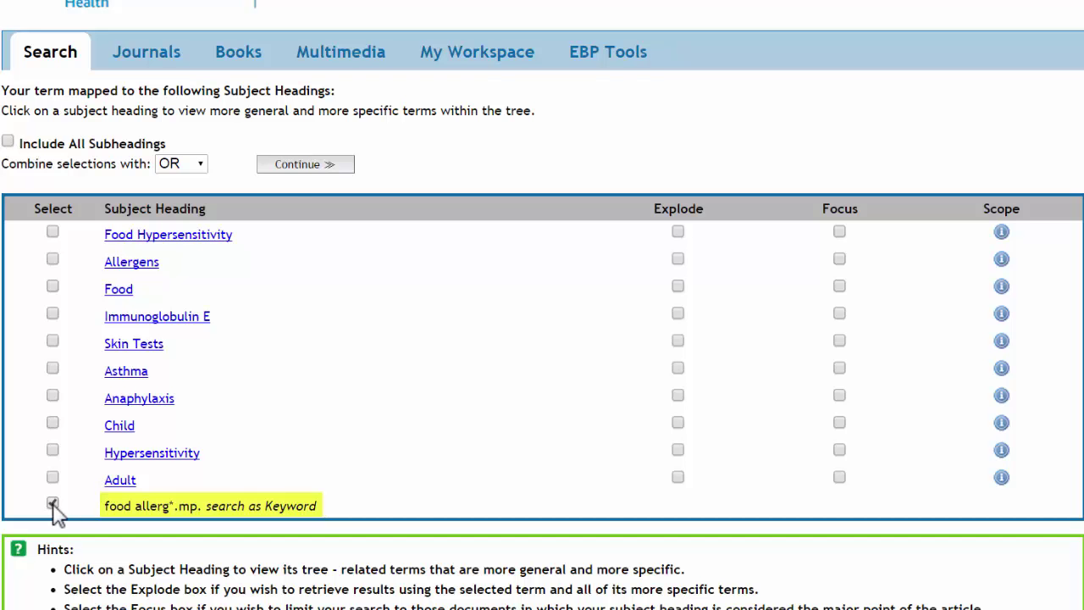
left_click(286, 169)
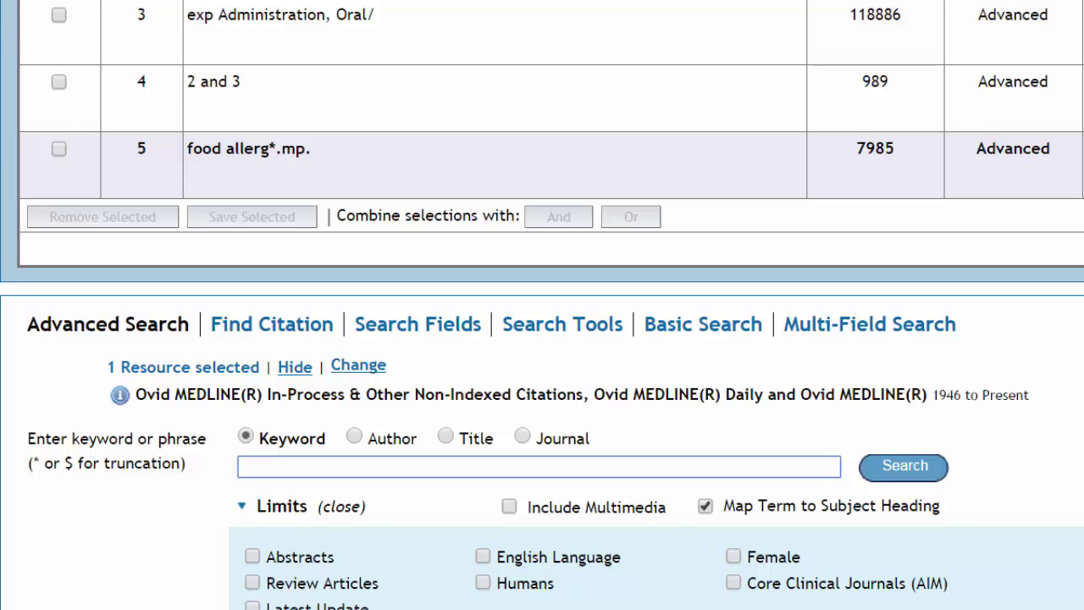
Step: Add 'oral immunotherapy' to the history as a keyword search, giving 295 results
left_click(615, 465)
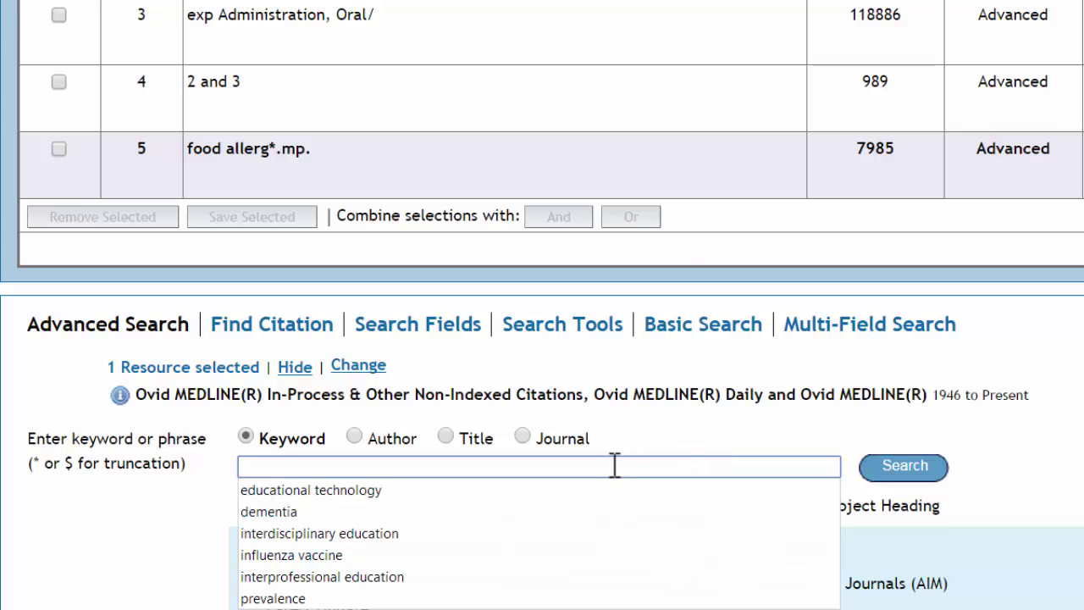
type("ora")
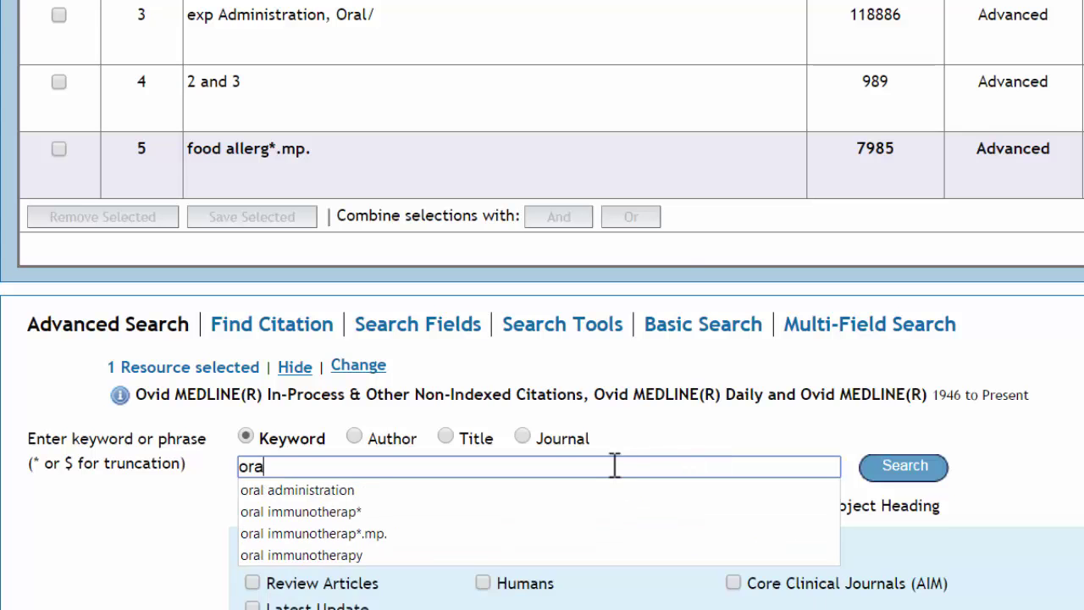
type("l immunotherapy")
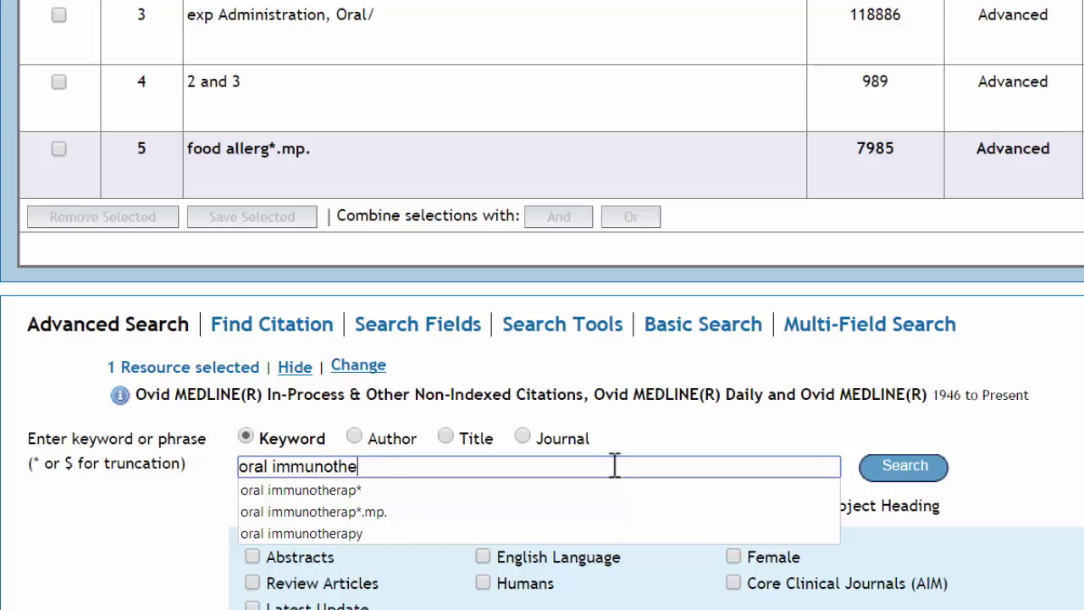
left_click(896, 469)
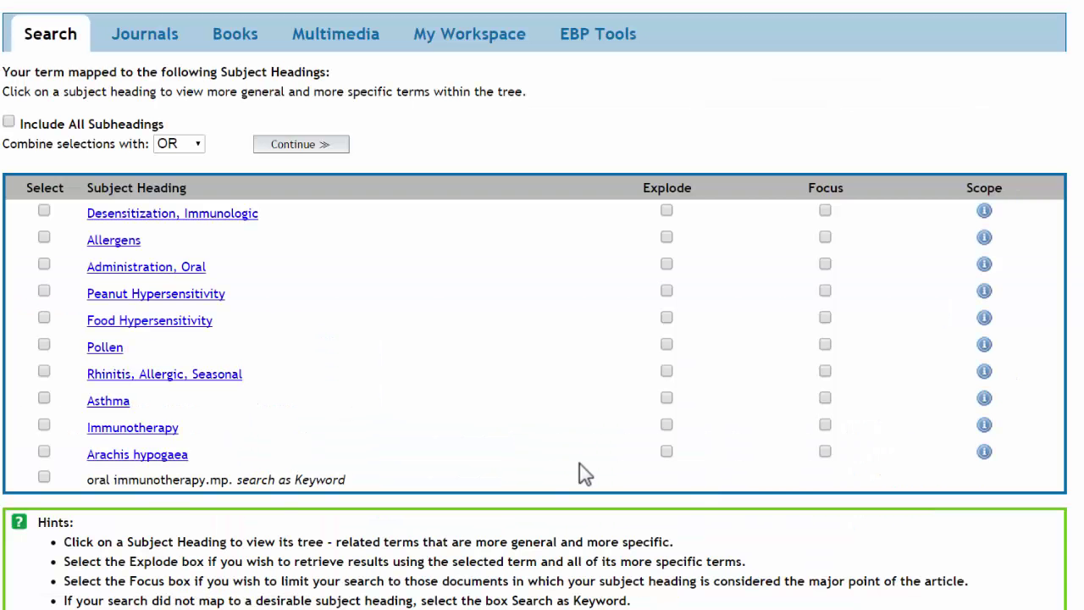
left_click(44, 476)
left_click(302, 148)
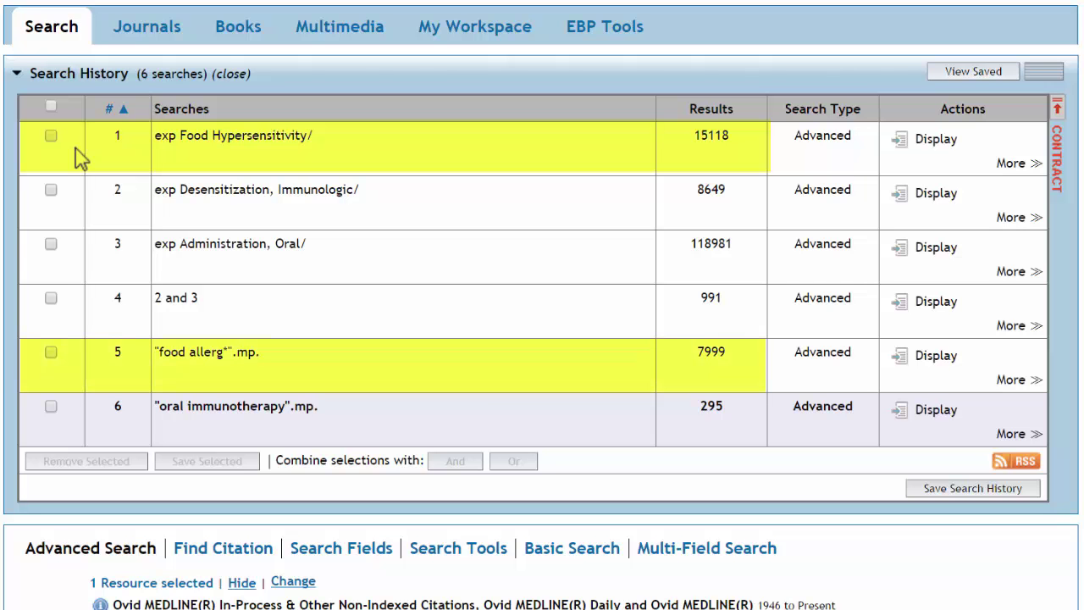
Step: Combine searches 1 OR 5 and 4 OR 6, then intersect searches 7 AND 8 for 276 results
left_click(51, 135)
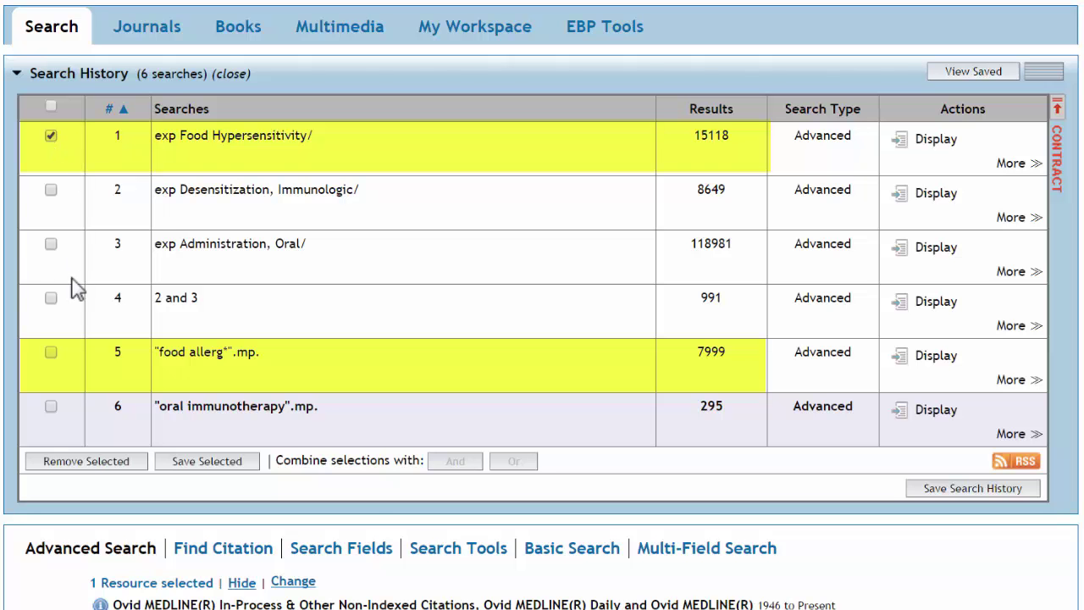
left_click(50, 351)
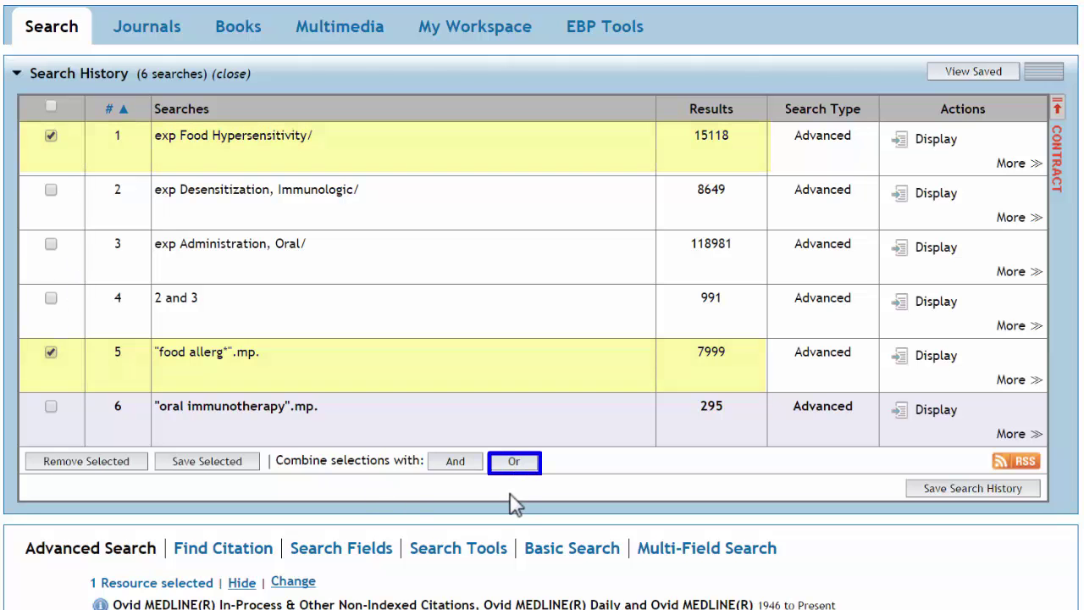
left_click(514, 464)
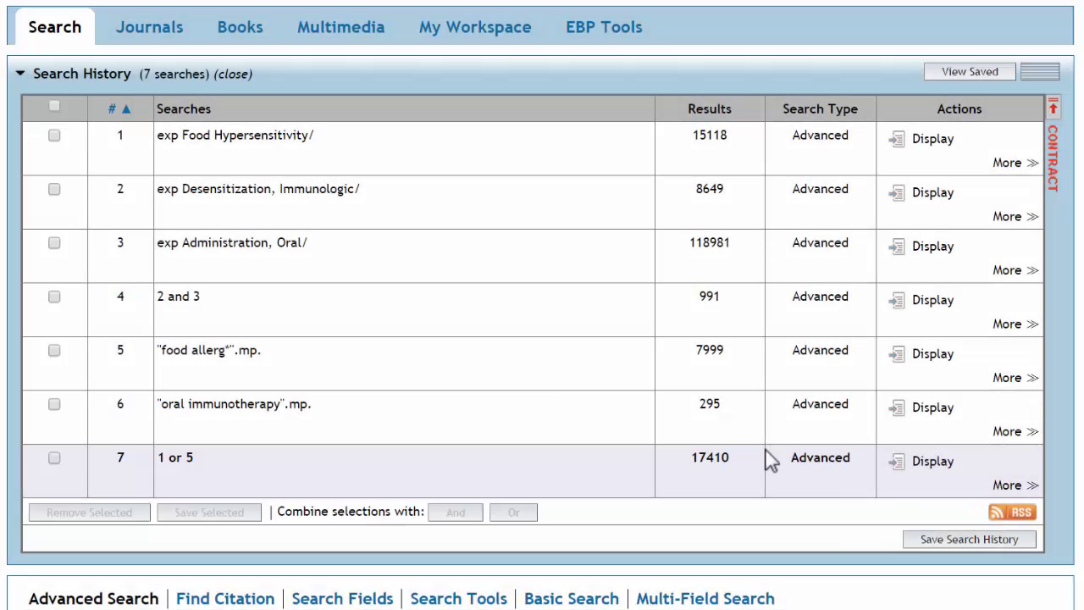
left_click(55, 298)
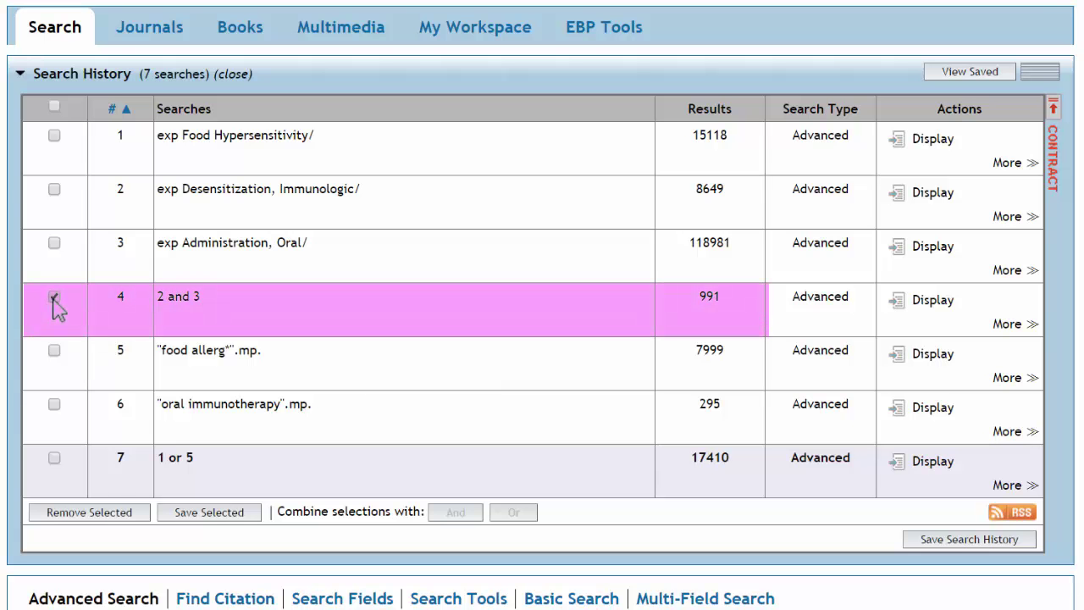
left_click(55, 404)
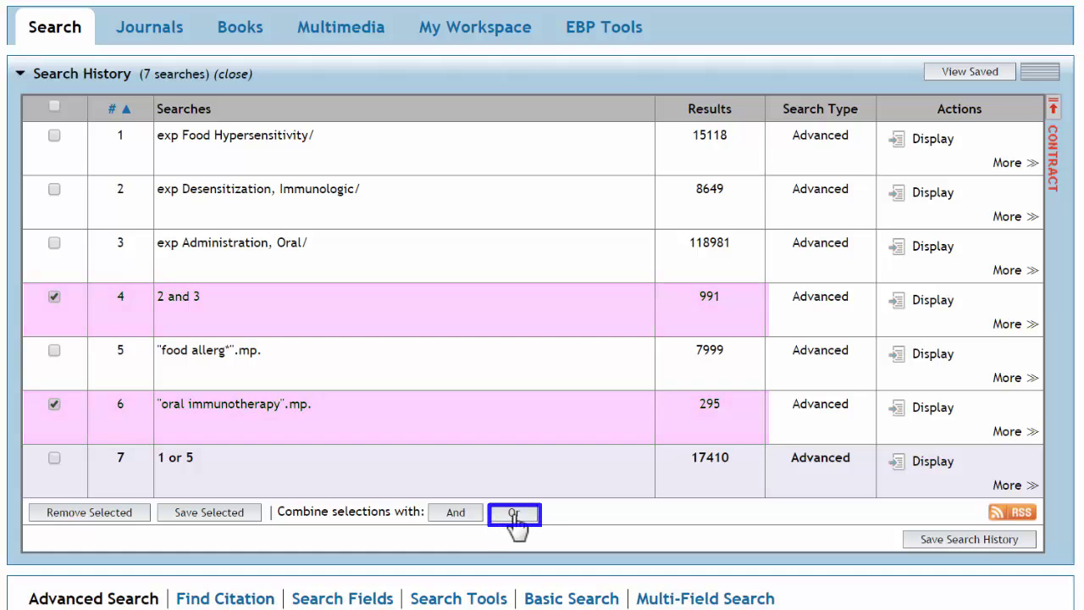
left_click(514, 514)
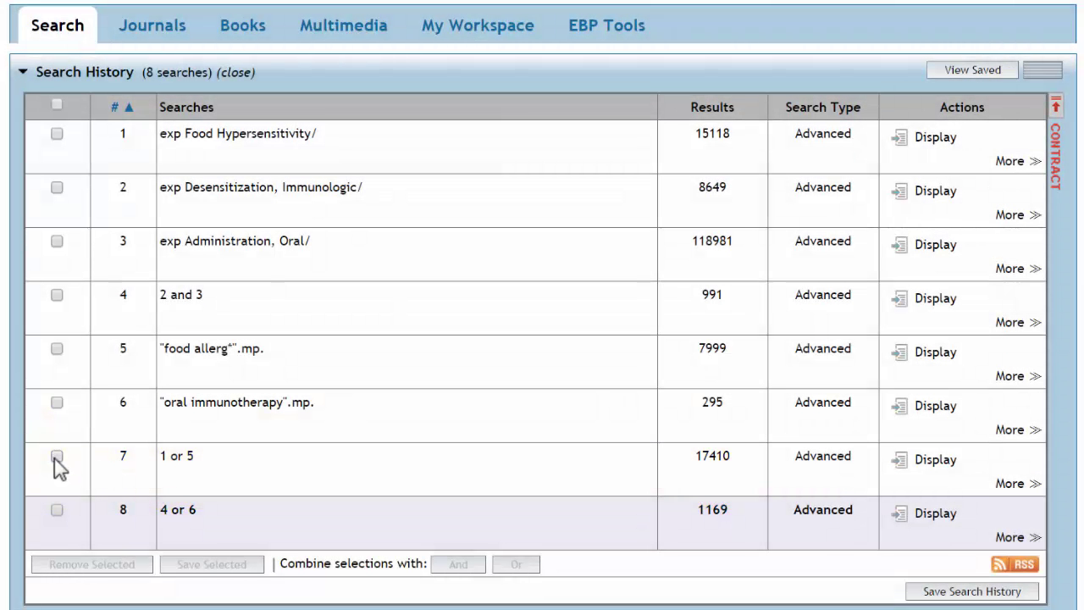
left_click(56, 457)
left_click(57, 510)
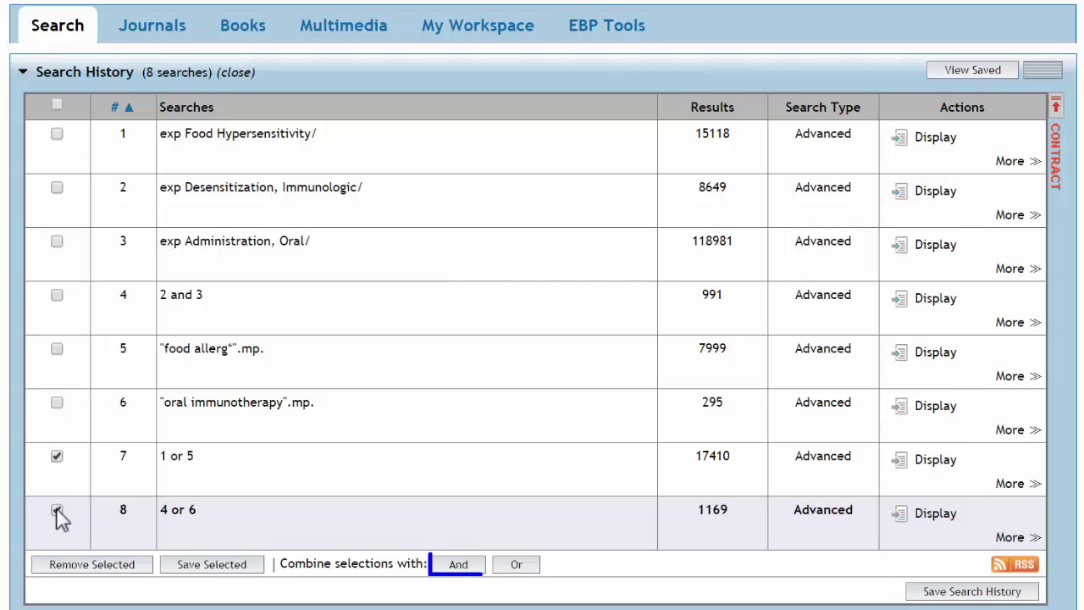
left_click(457, 566)
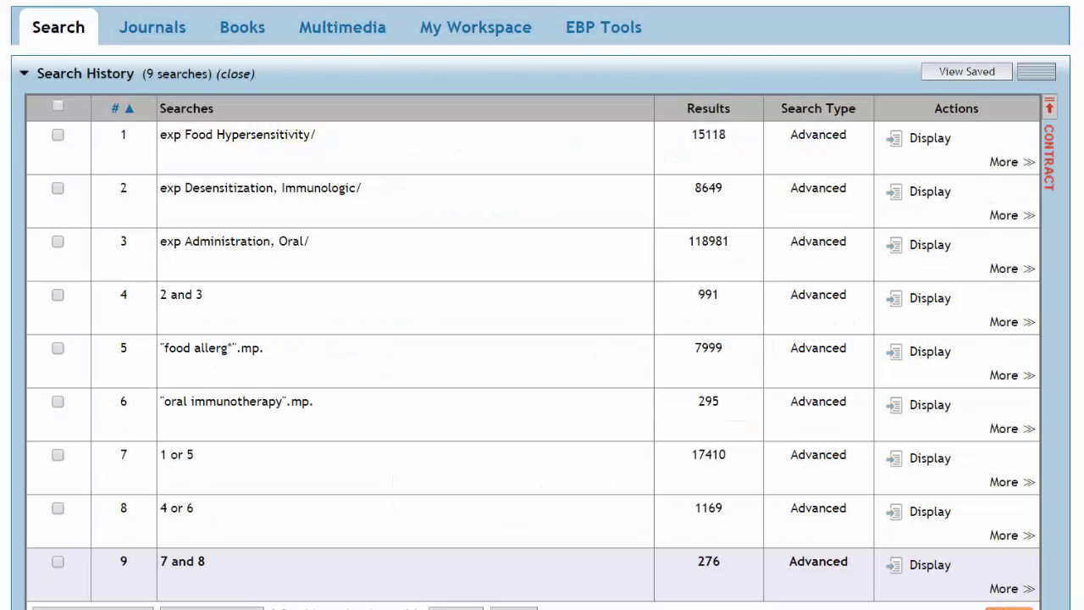
Step: In the full search limits, select only the Preschool Child (2 to 5 years) age group
scroll(542, 339, "down", 7)
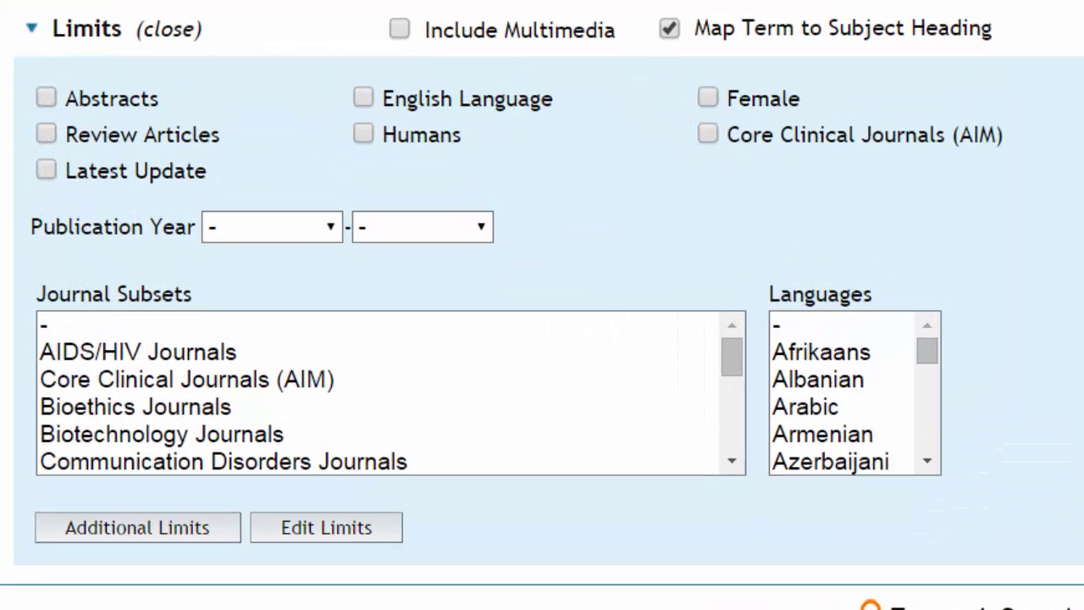
left_click(167, 525)
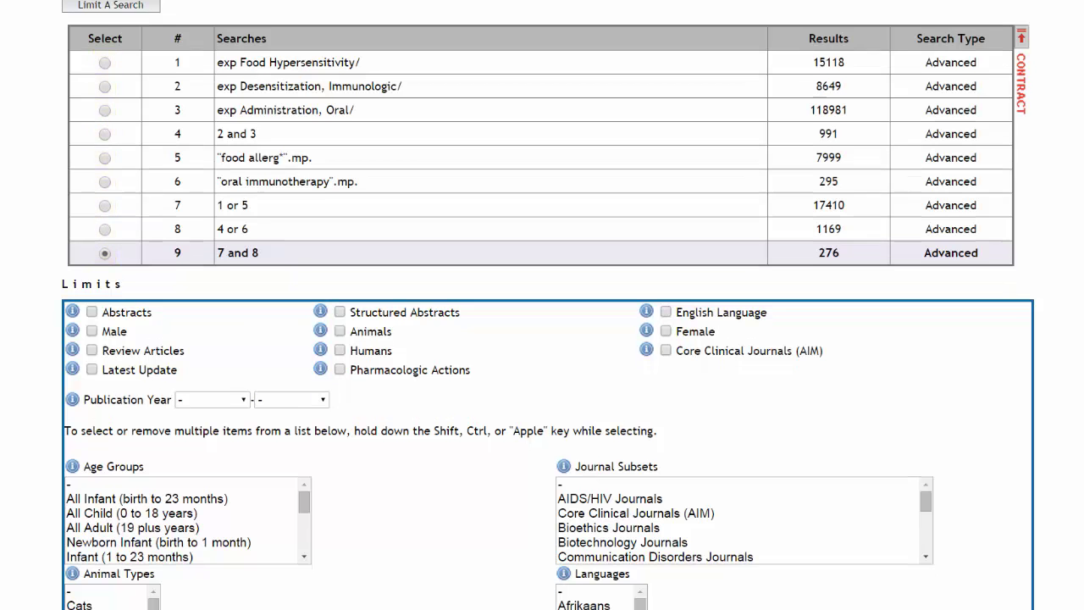
scroll(542, 338, "down", 4)
scroll(542, 305, "down", 2)
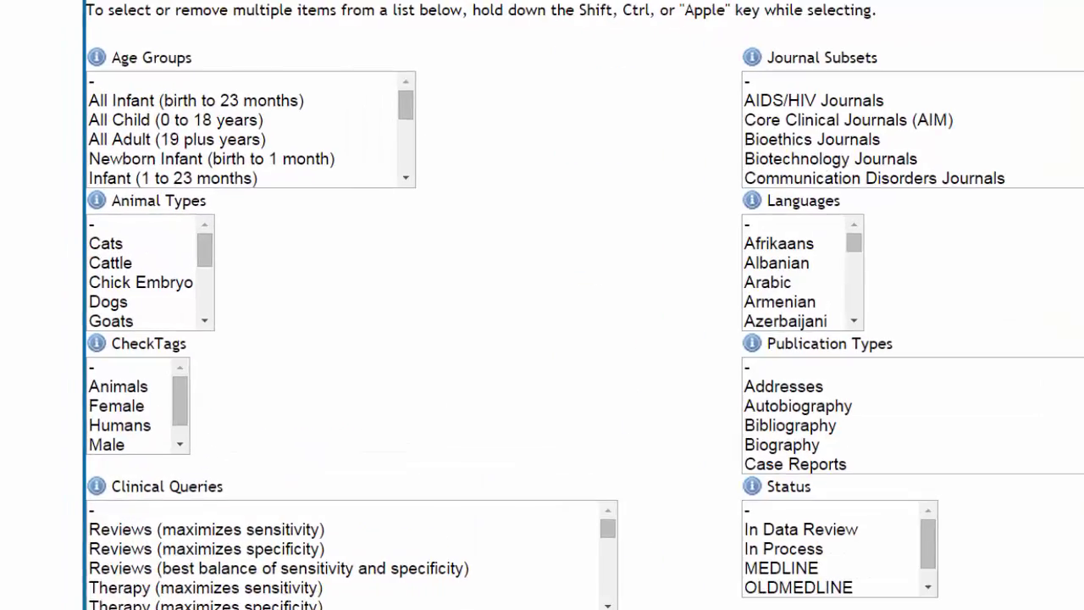
scroll(711, 188, "down", 2)
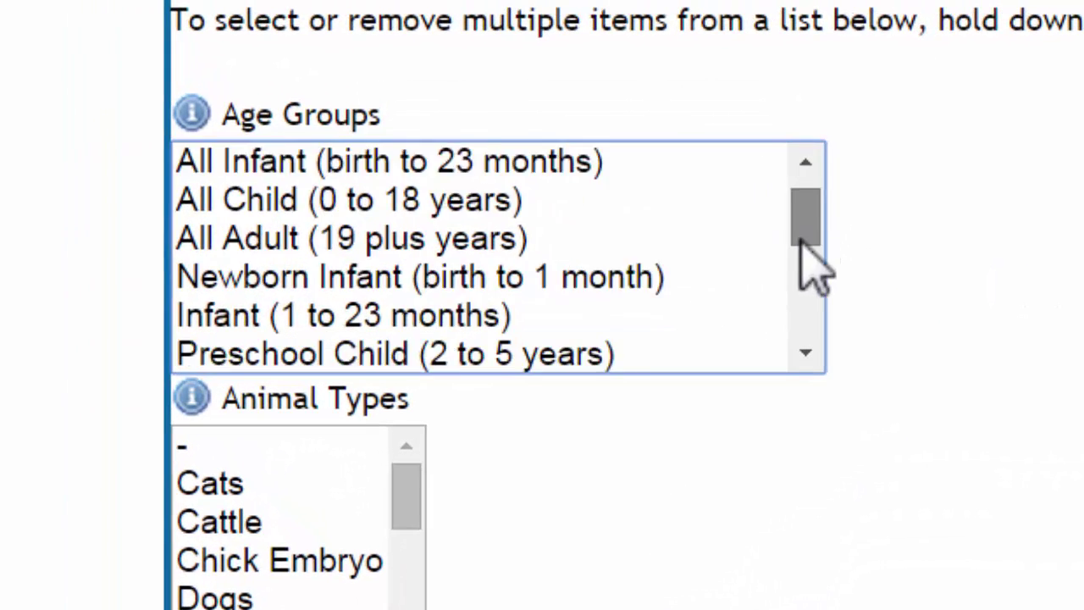
left_click(514, 224)
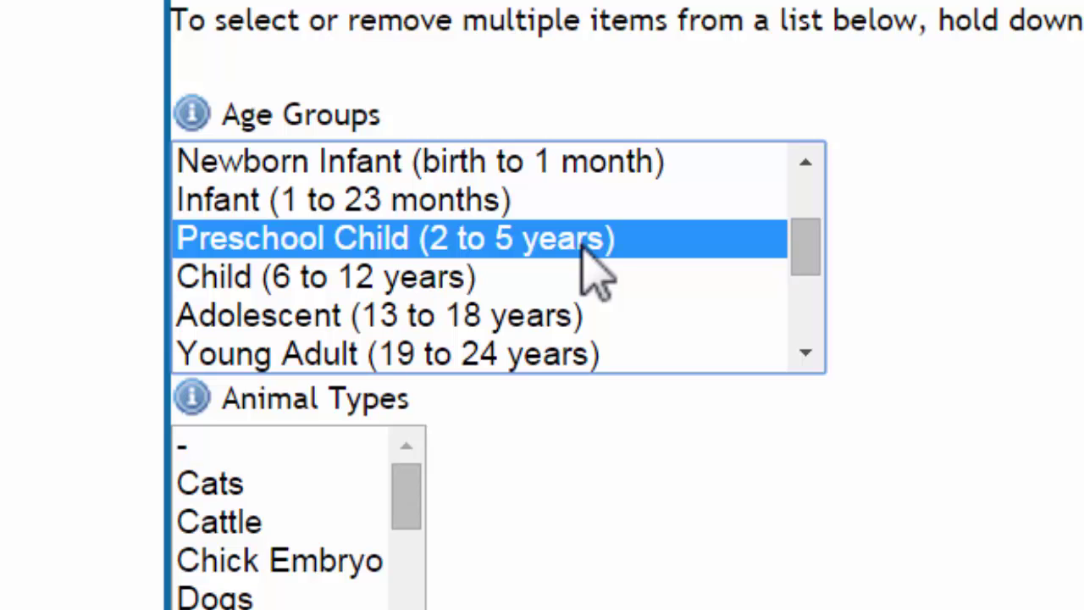
left_click(442, 315, "ctrl")
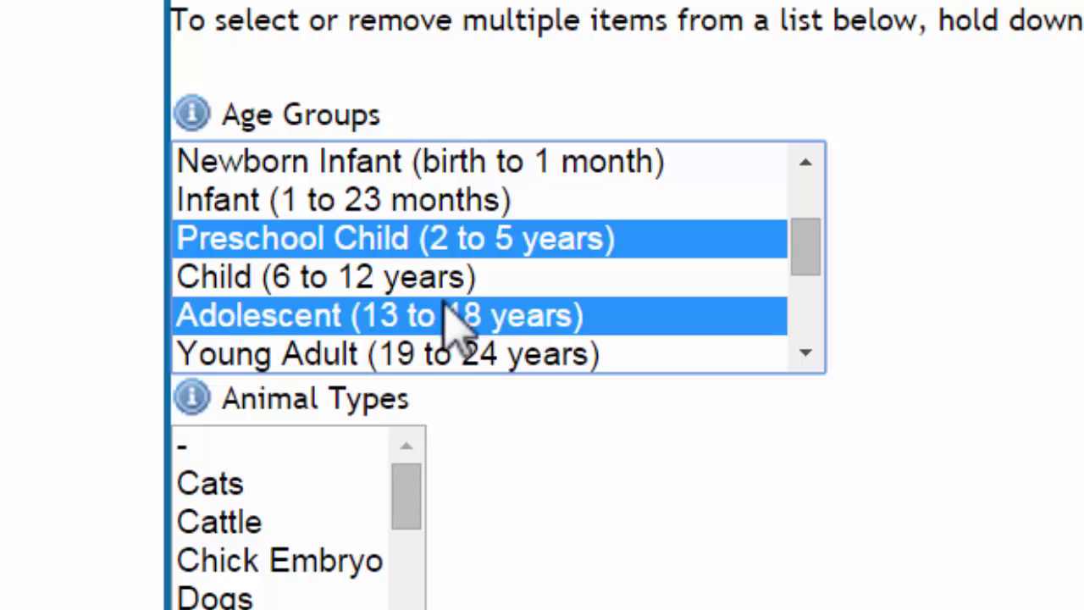
left_click(479, 198, "ctrl")
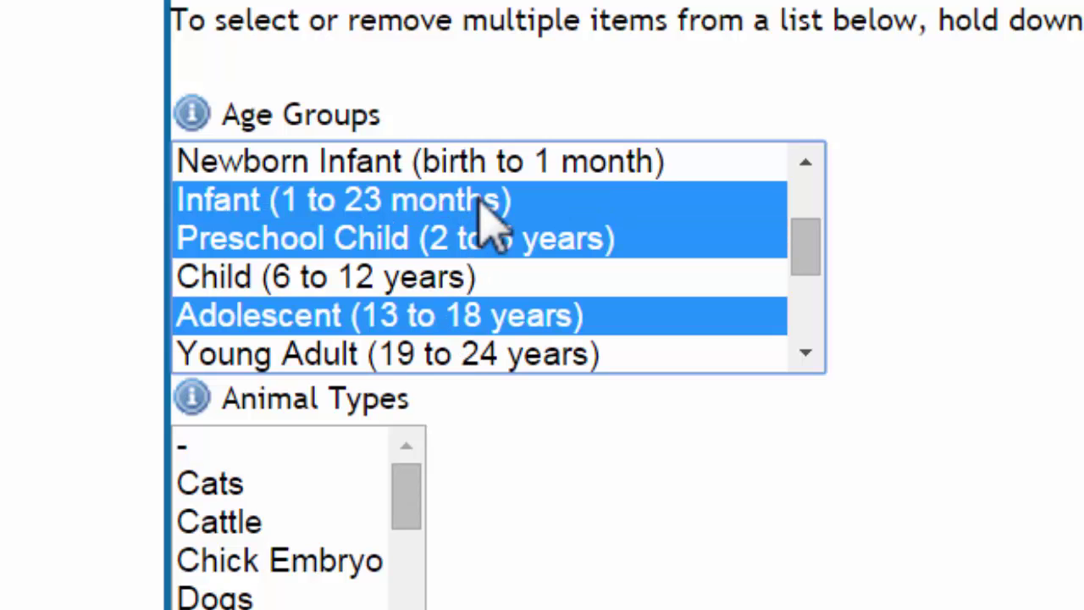
key("ctrl")
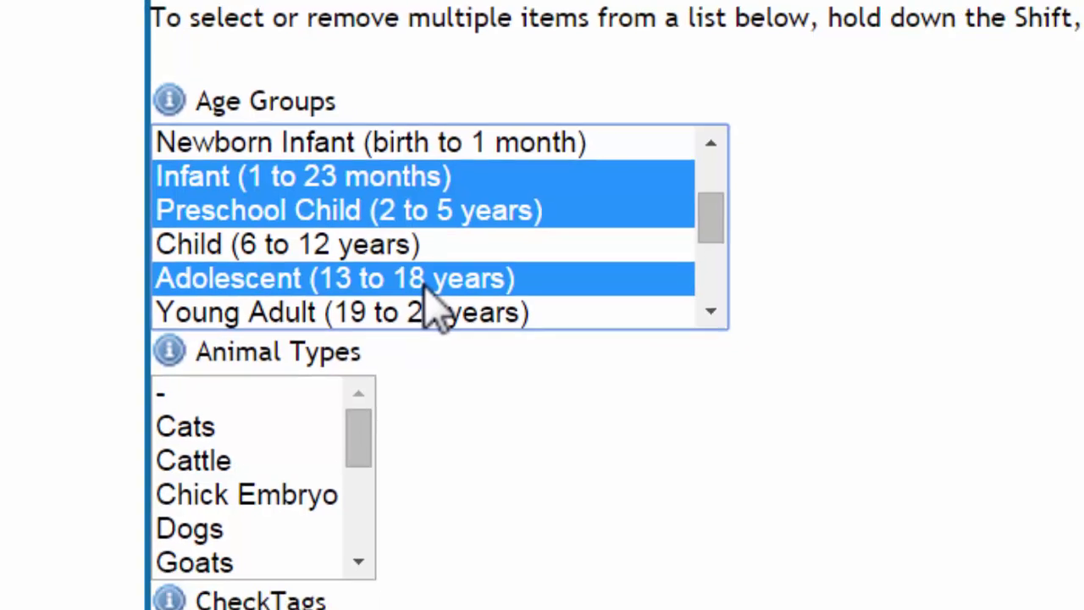
left_click(430, 284, "ctrl")
left_click(441, 210)
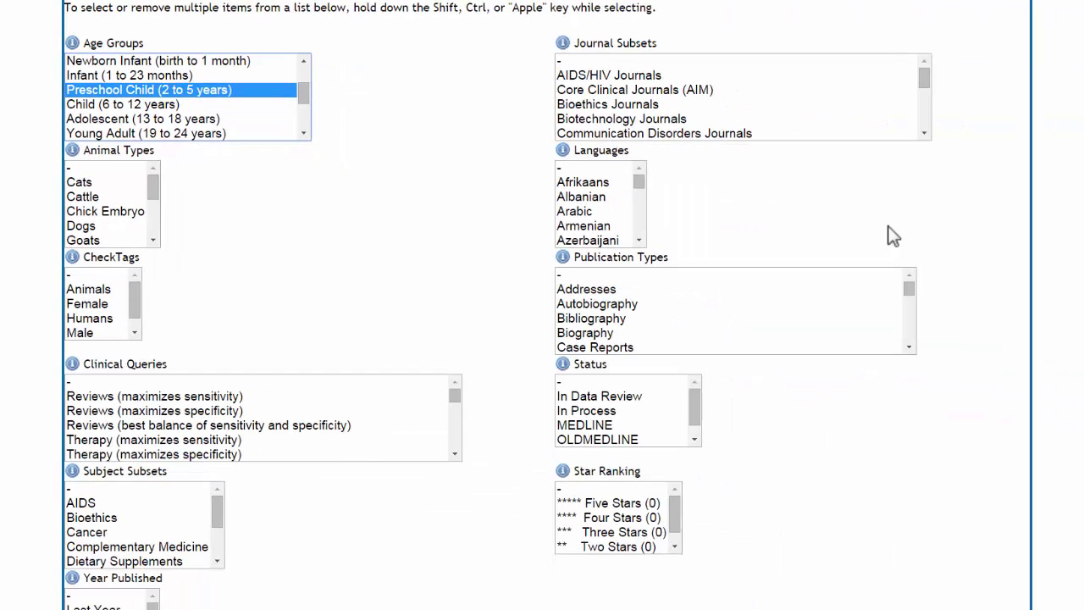
Step: Restrict to articles from the last 3 years and apply the limits, leaving 55 results
scroll(542, 305, "down", 3)
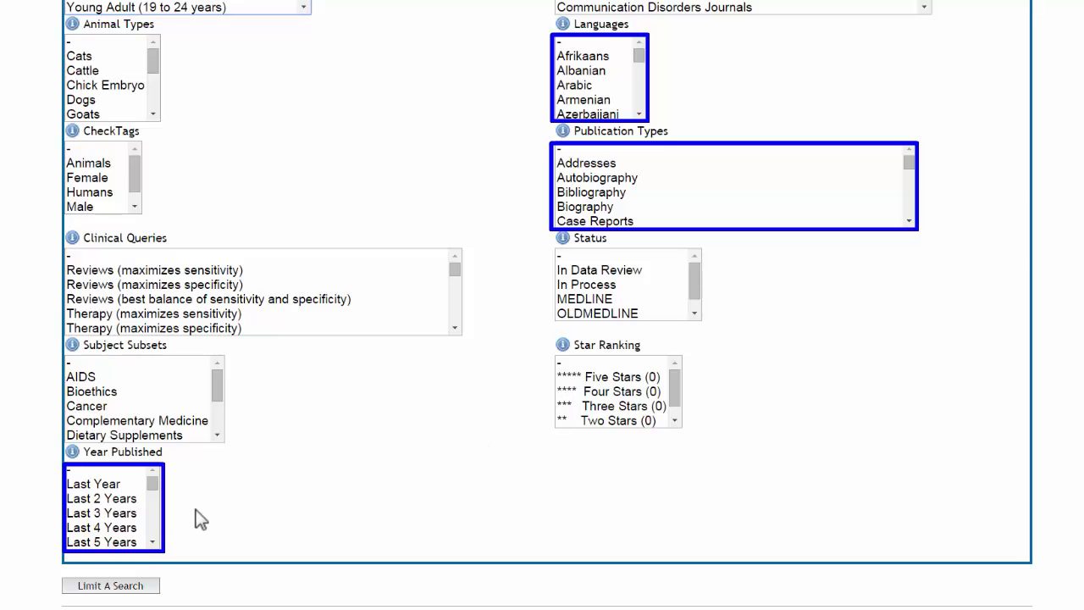
left_click(121, 513)
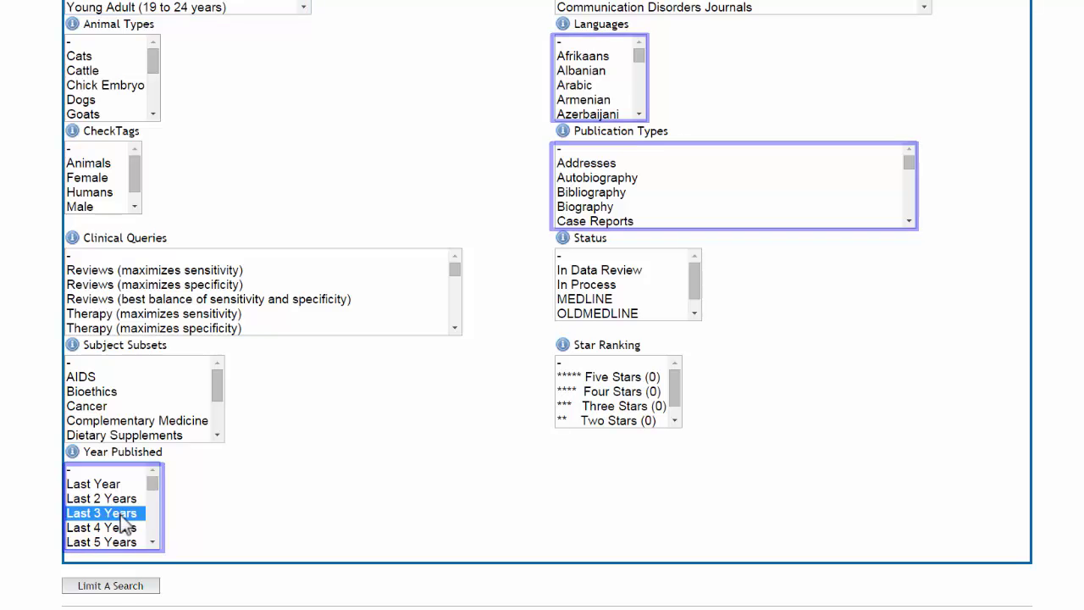
left_click(111, 592)
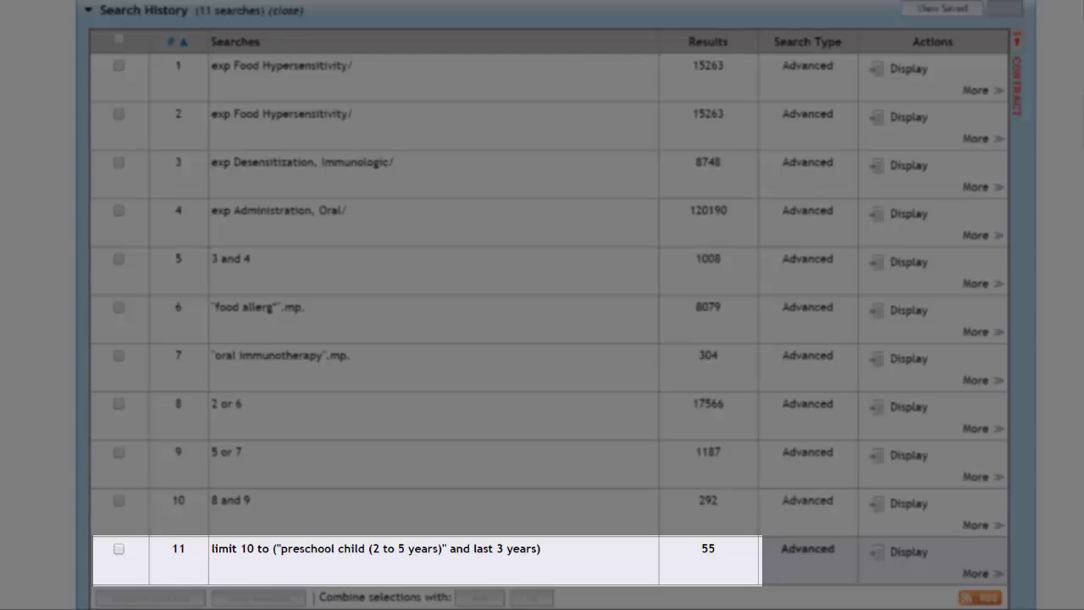
Step: Scroll down to the 55 result records and leave the Sort By order at its default
scroll(542, 339, "down", 5)
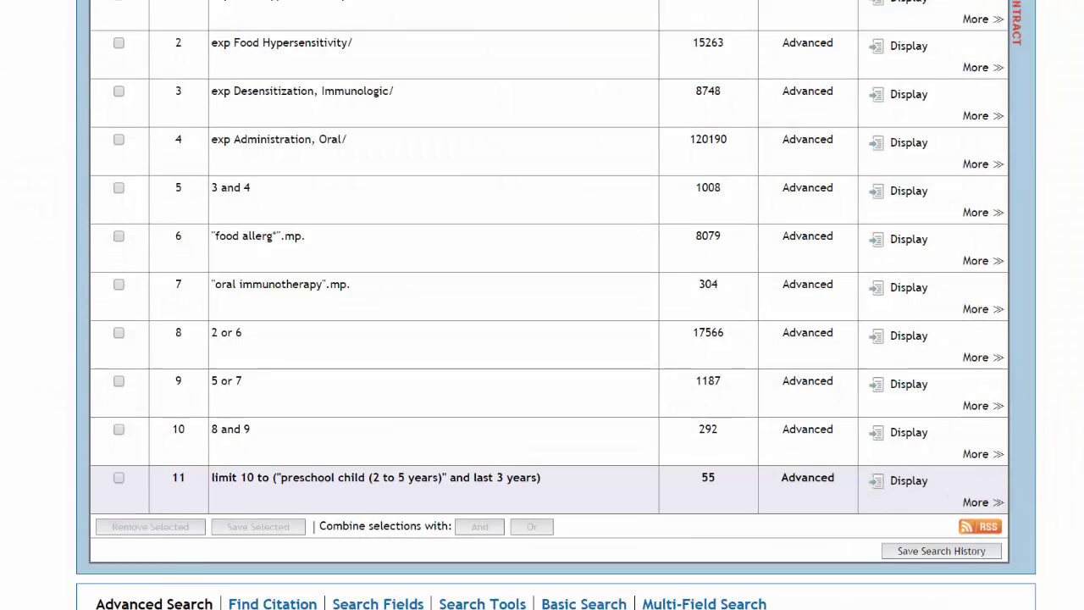
scroll(542, 339, "down", 8)
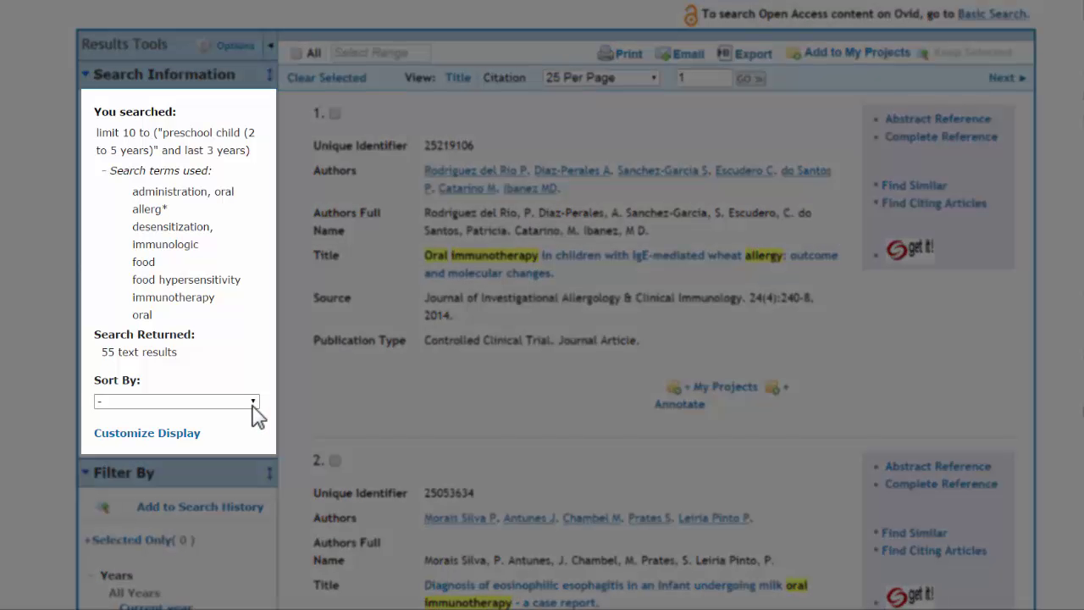
left_click(253, 402)
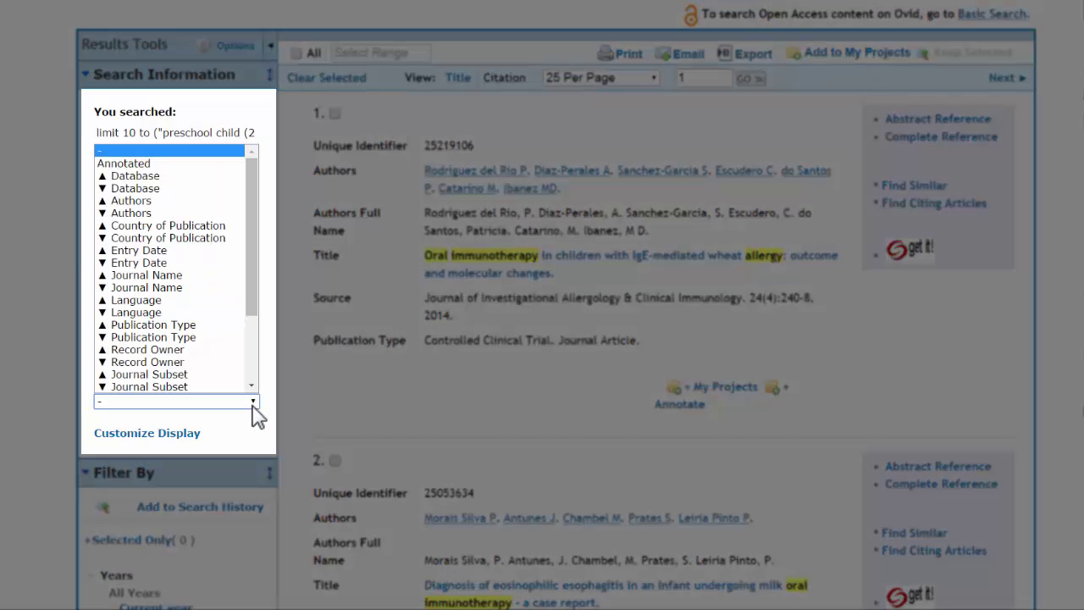
left_click(252, 404)
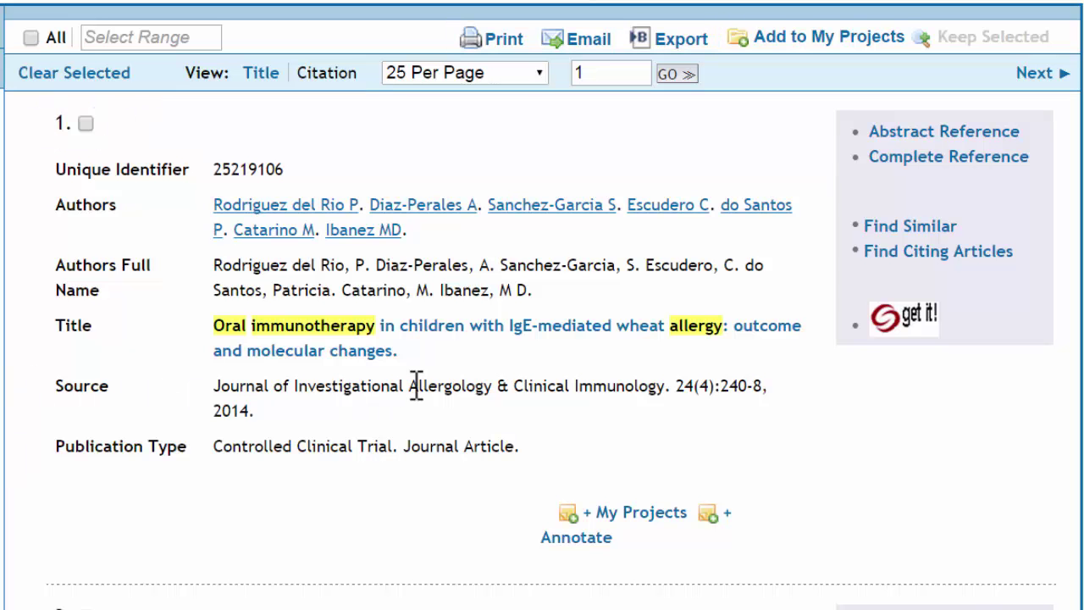
Step: Open the wheat allergy oral immunotherapy article's full record and review its MeSH headings and abstract
left_click(409, 330)
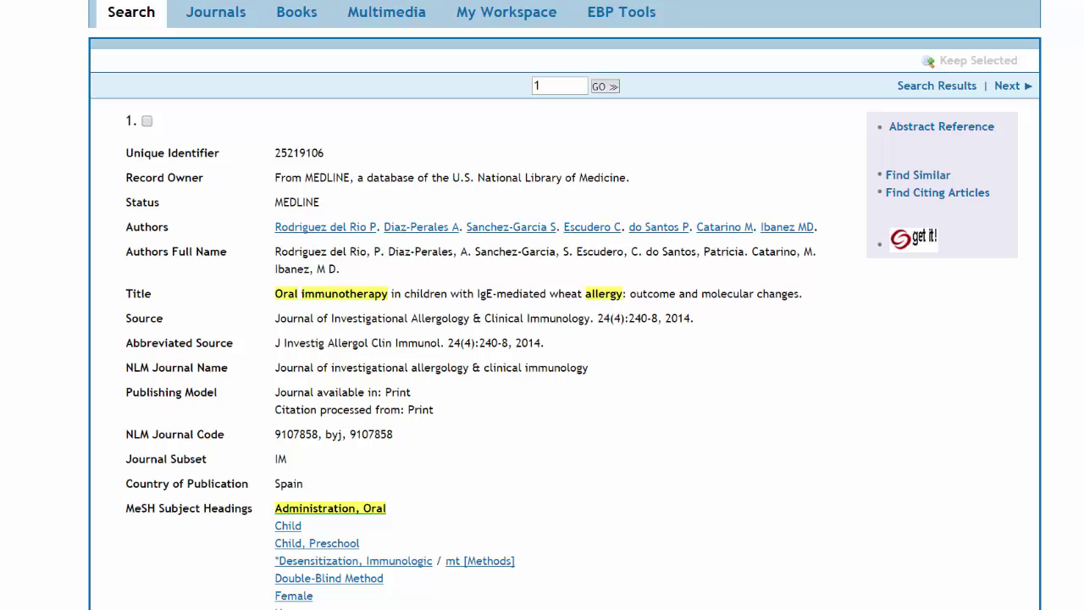
scroll(565, 305, "down", 5)
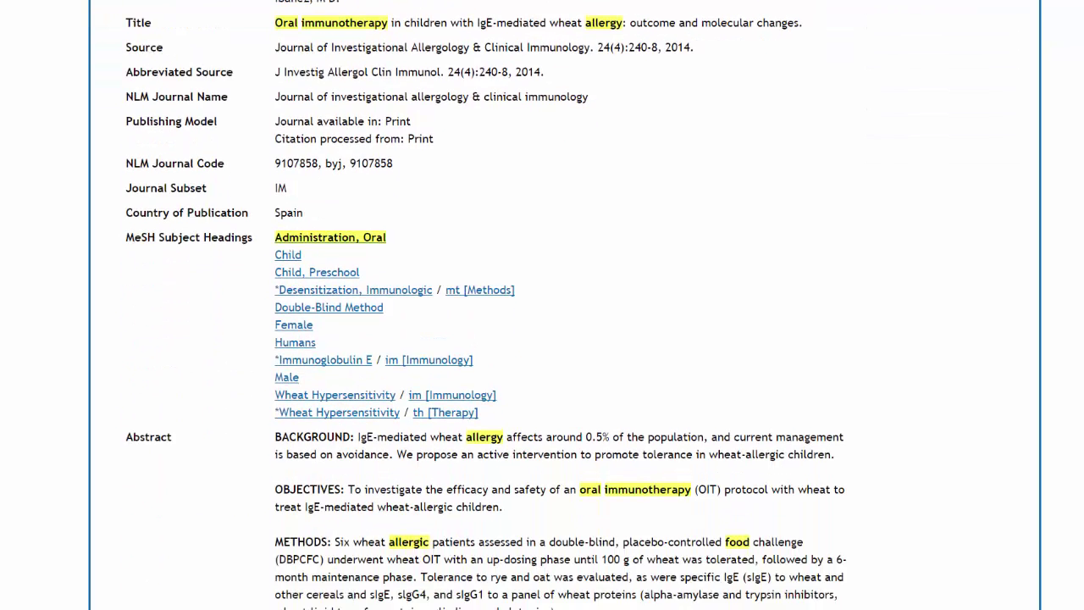
scroll(565, 305, "down", 2)
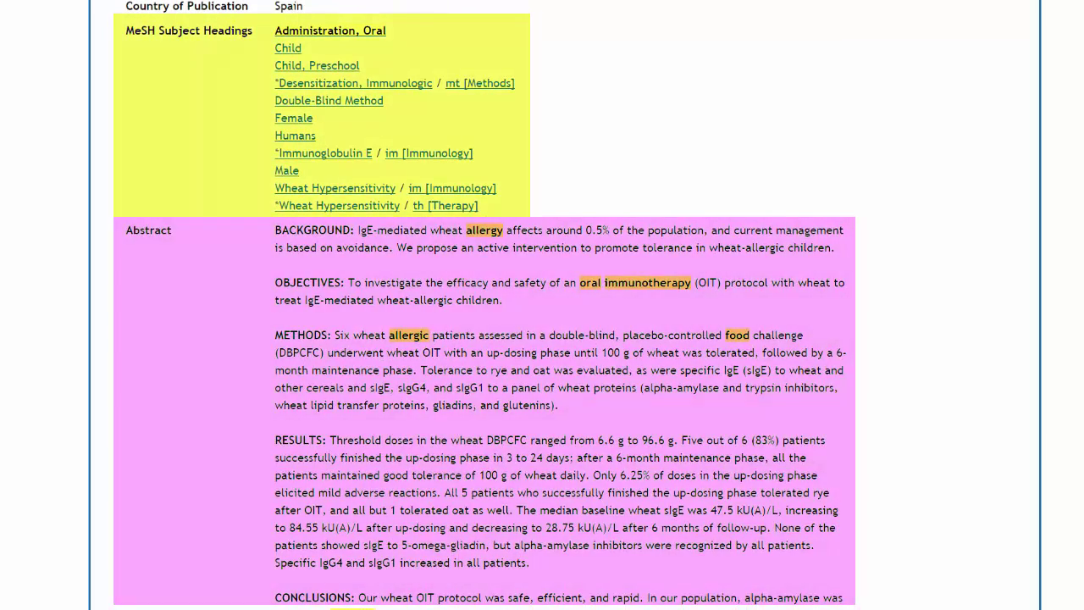
scroll(564, 305, "up", 2)
scroll(564, 305, "up", 5)
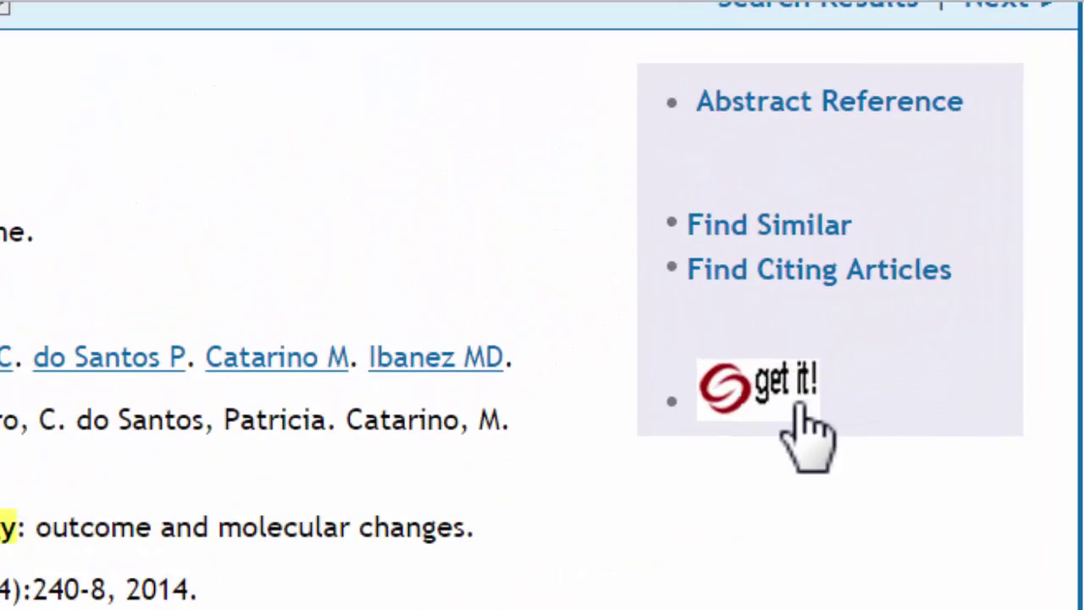
Step: Use the 'get it!' link to request the article's linked full-text document
left_click(797, 407)
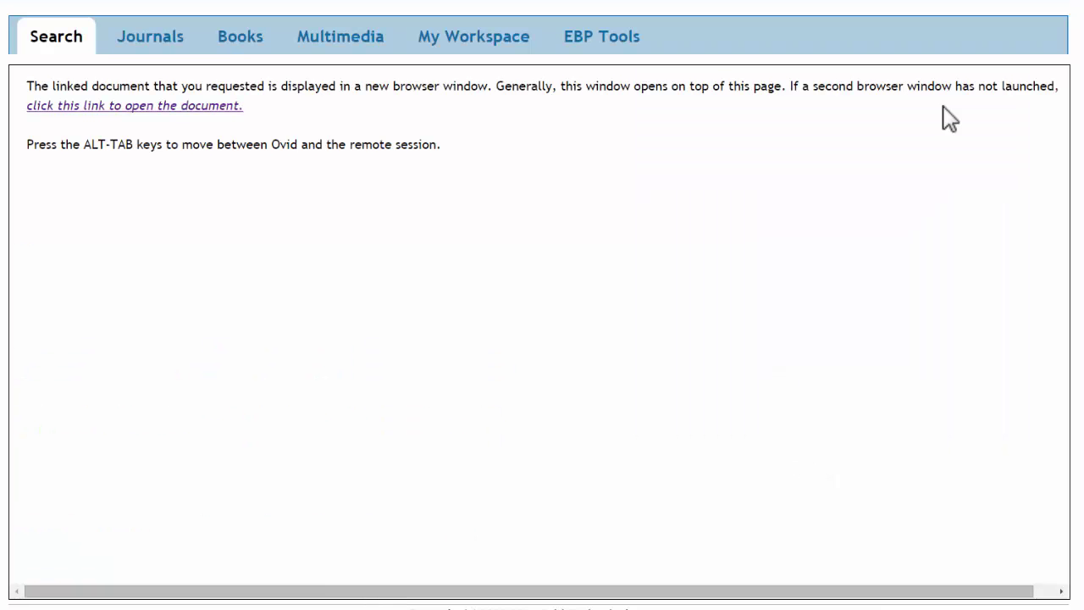
left_click(149, 114)
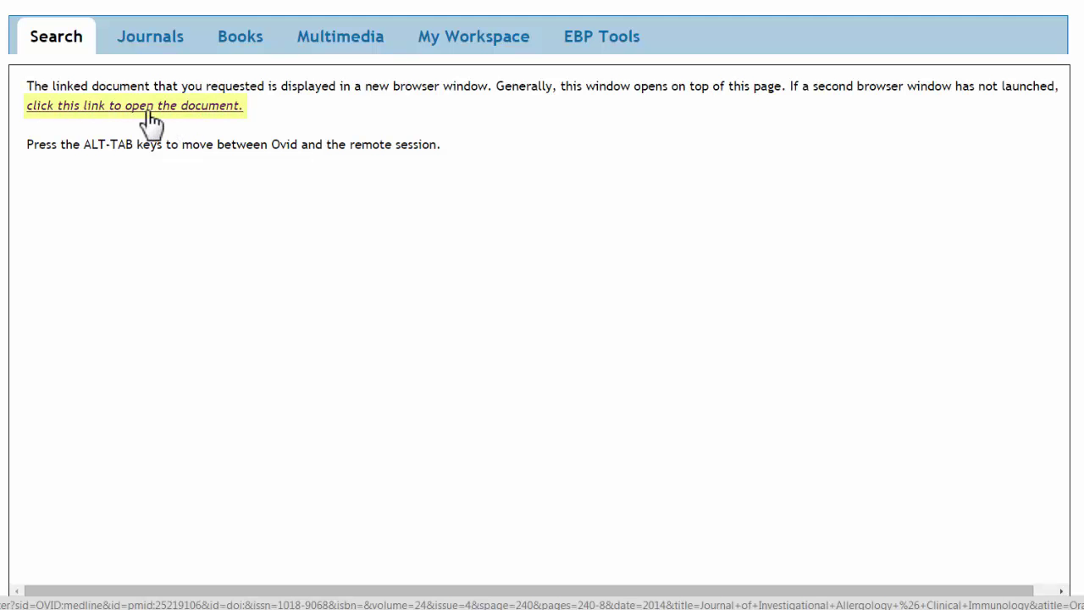